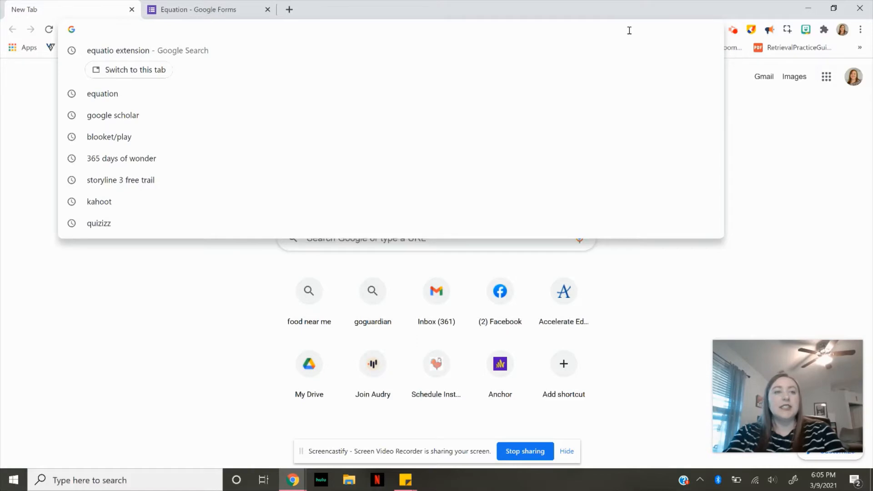
- Search Google for the EquatIO extension and open its Chrome Web Store page
type("Equatio extension")
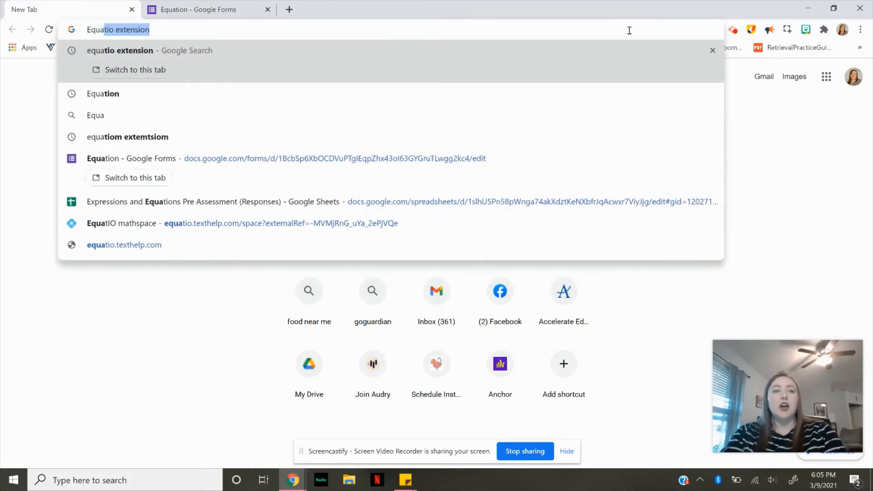
key("Return")
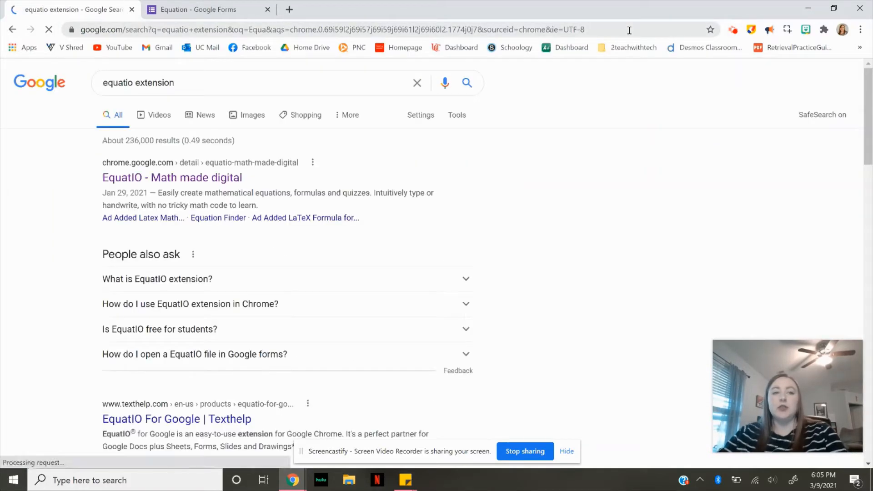
left_click(219, 178)
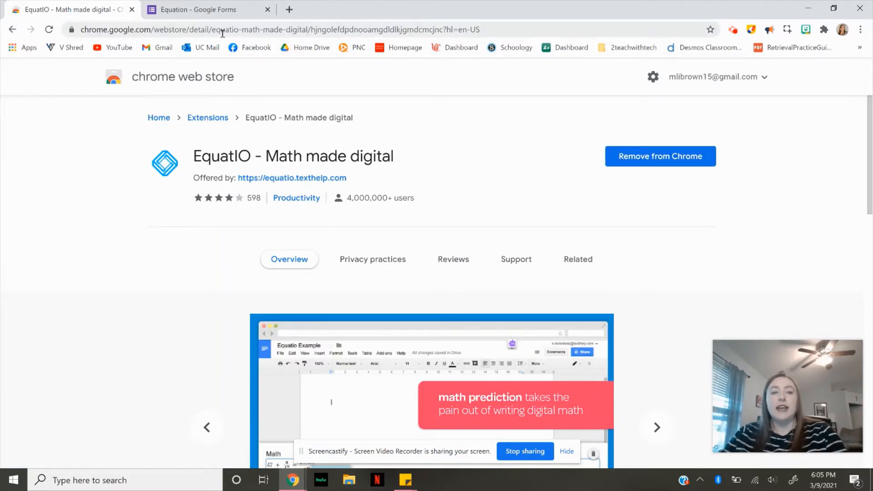
- Return to the Equation form and open the EquatIO Equation Editor for the first question
left_click(208, 12)
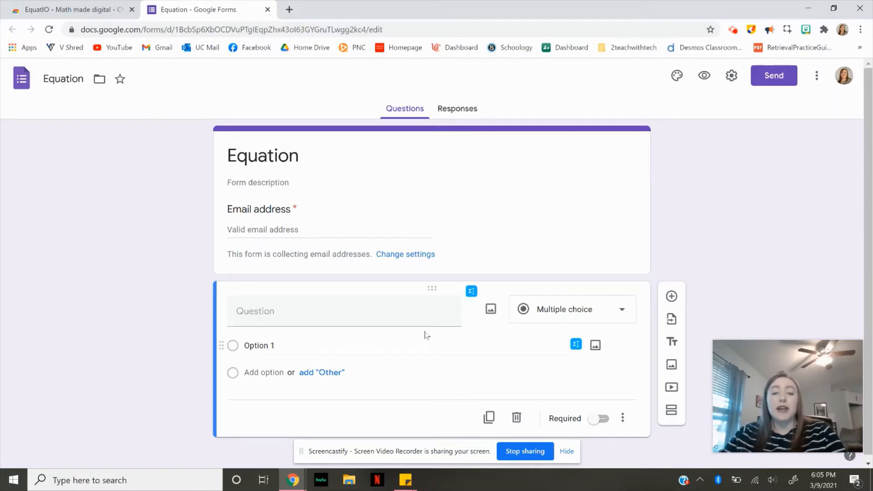
left_click(471, 291)
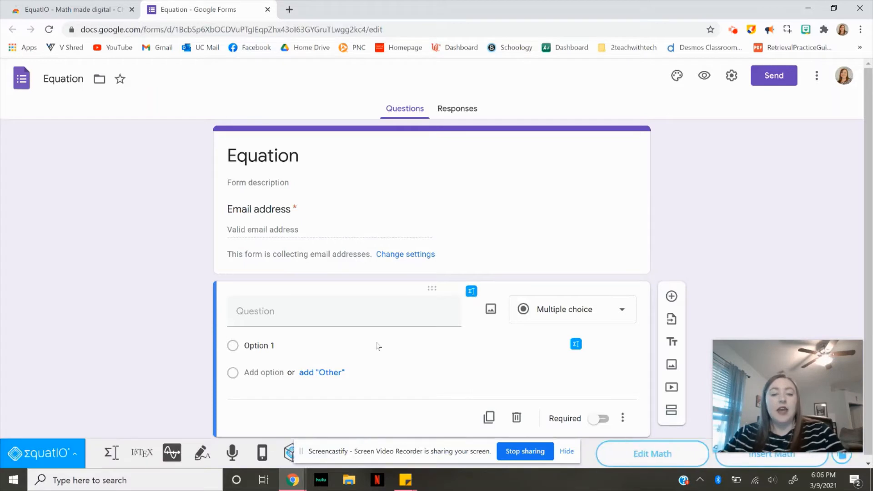
left_click(567, 453)
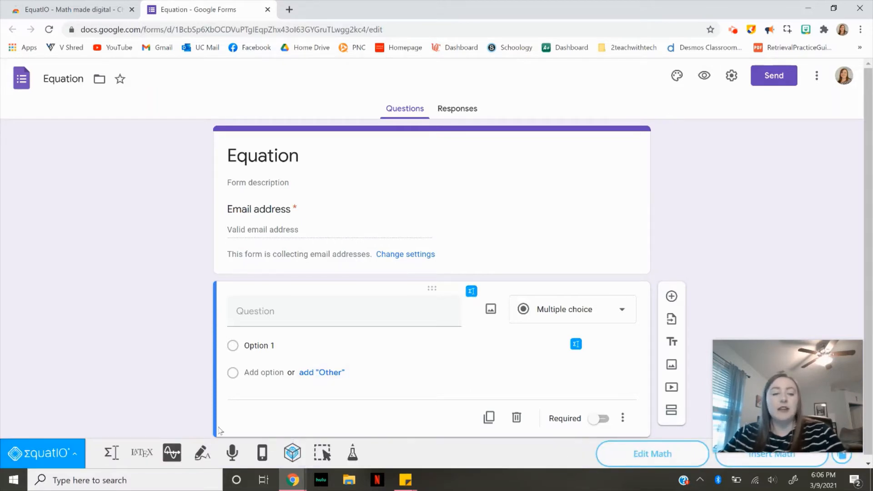
left_click(111, 453)
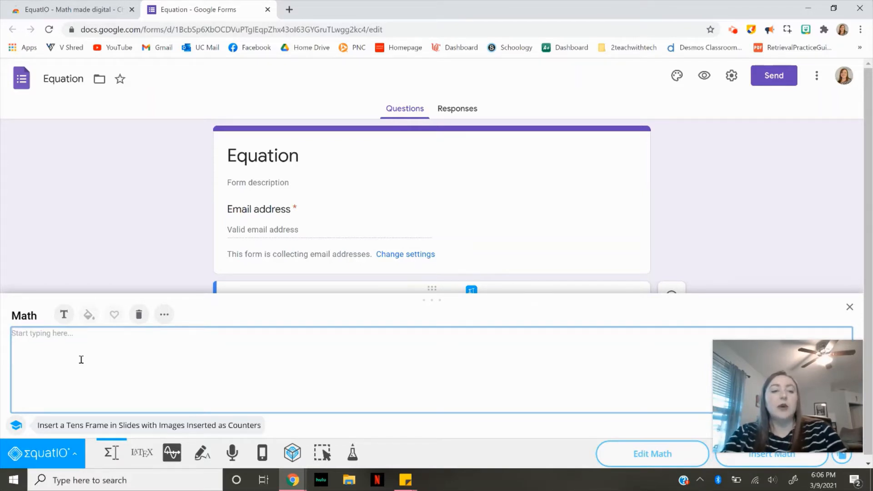
- Build the expression x²π × in the Equation Editor using the Squared, Pi and Multiply predictions
type("x")
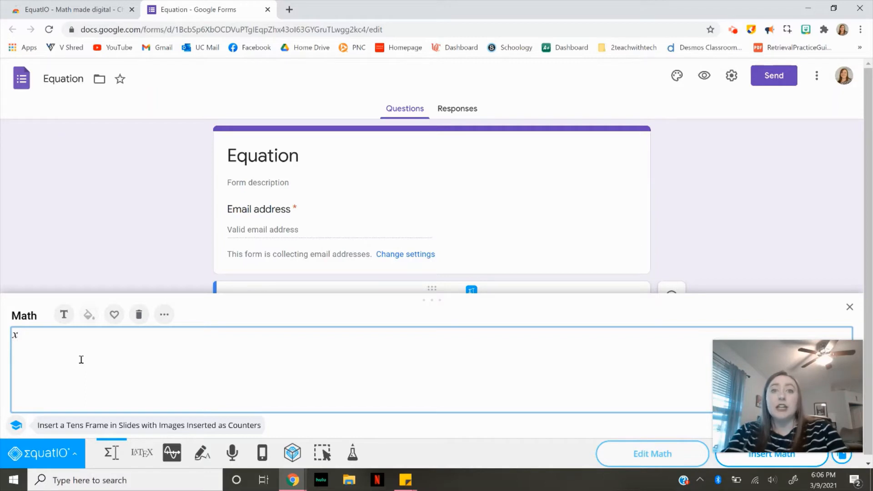
type("squ")
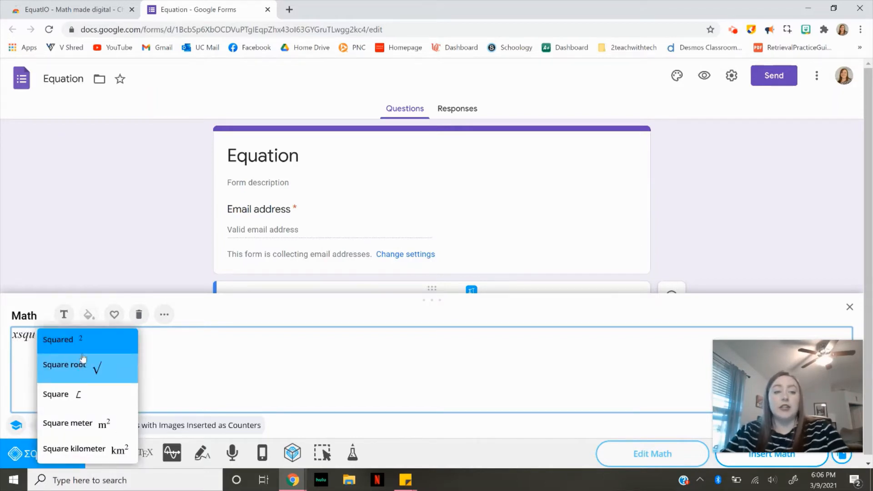
left_click(88, 349)
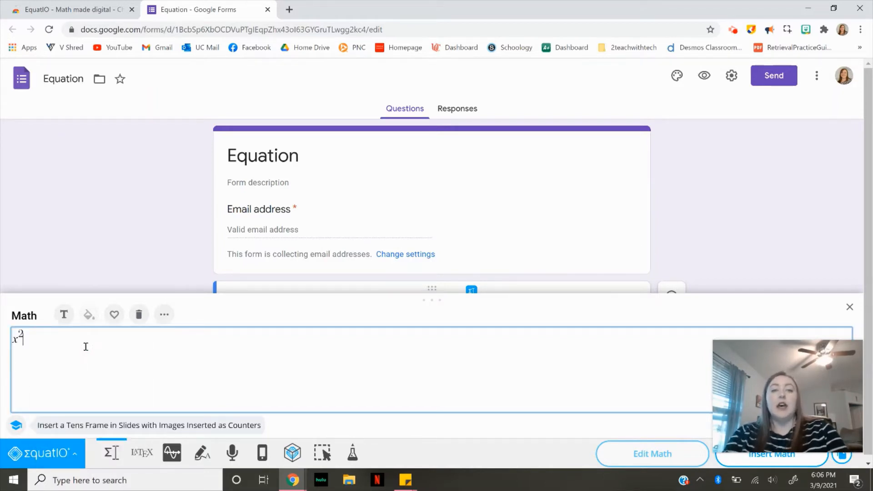
type("pi")
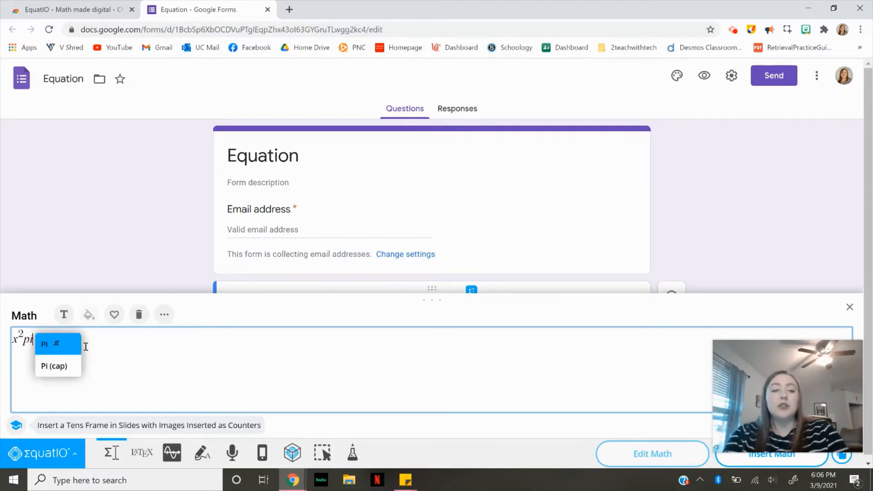
left_click(75, 349)
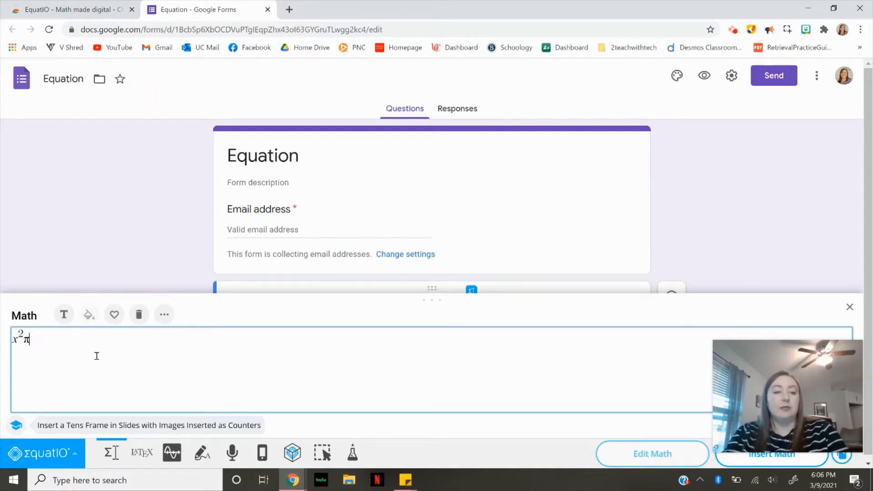
type("mu")
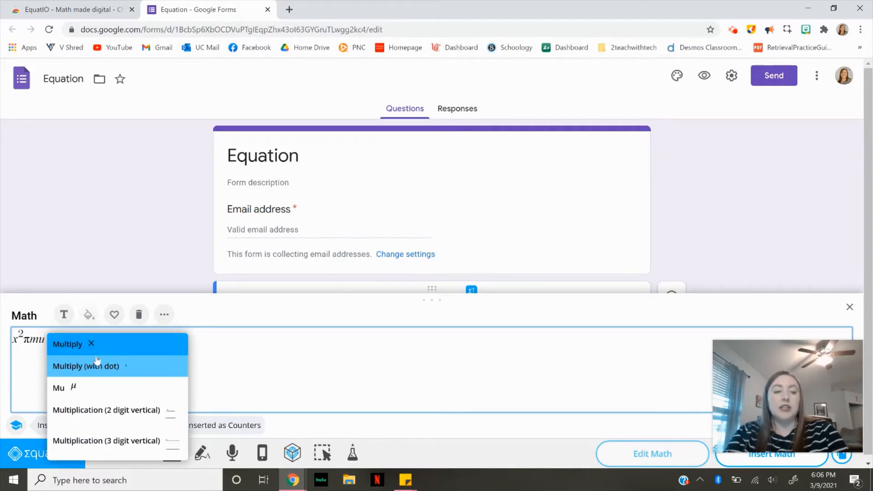
left_click(75, 344)
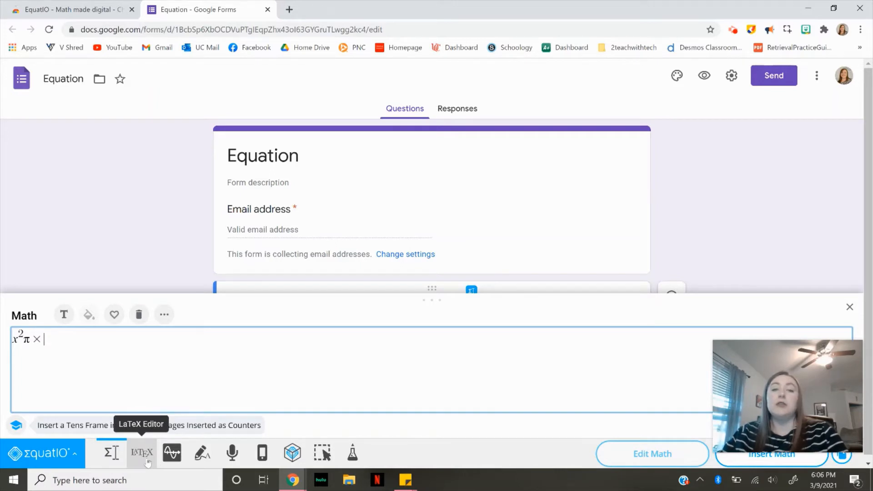
- Switch to the graph editor and clear the carried-over expression from its first line
left_click(177, 462)
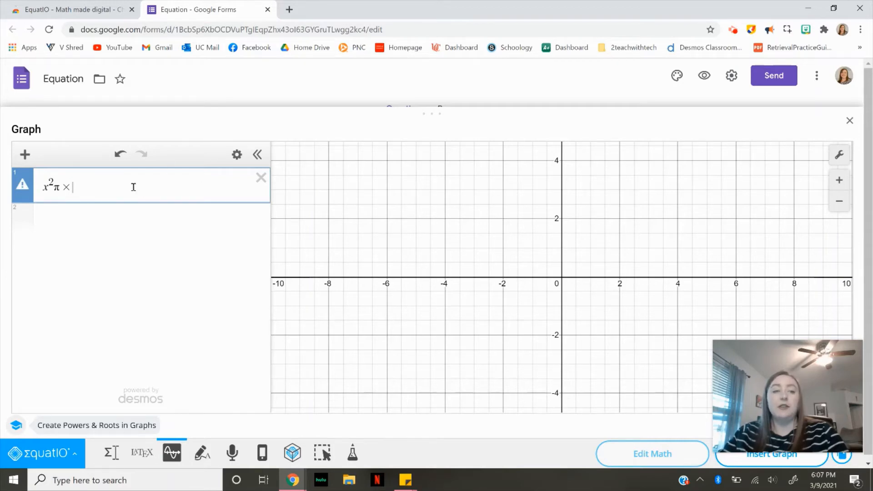
left_click_drag(133, 187, 55, 185)
key("BackSpace")
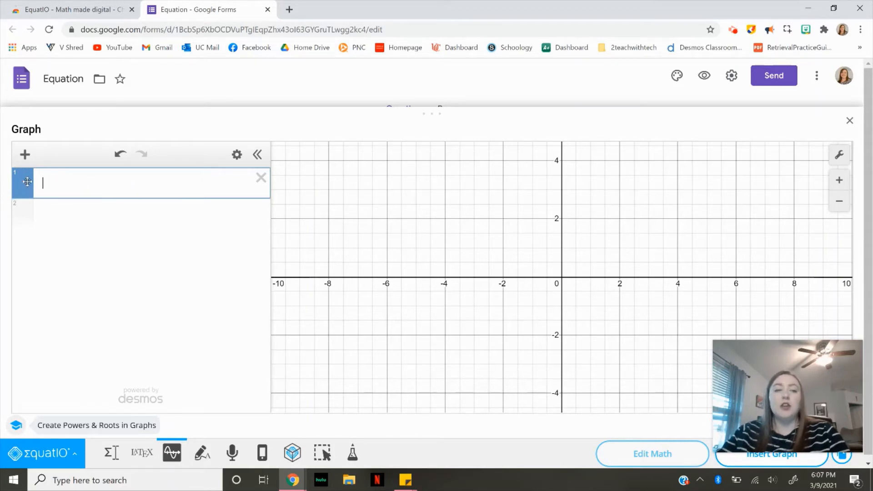
left_click(529, 327)
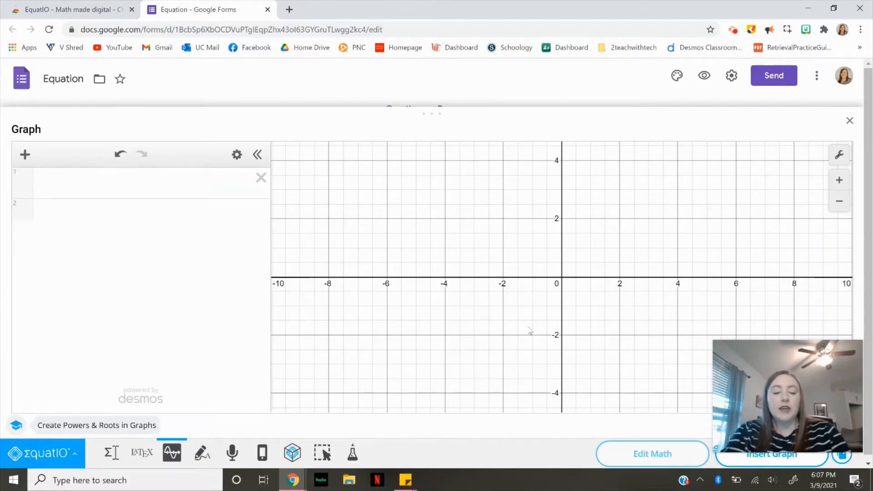
- Enter y = 2x in the graph editor and insert the graph into the question
left_click(142, 175)
type("y = ")
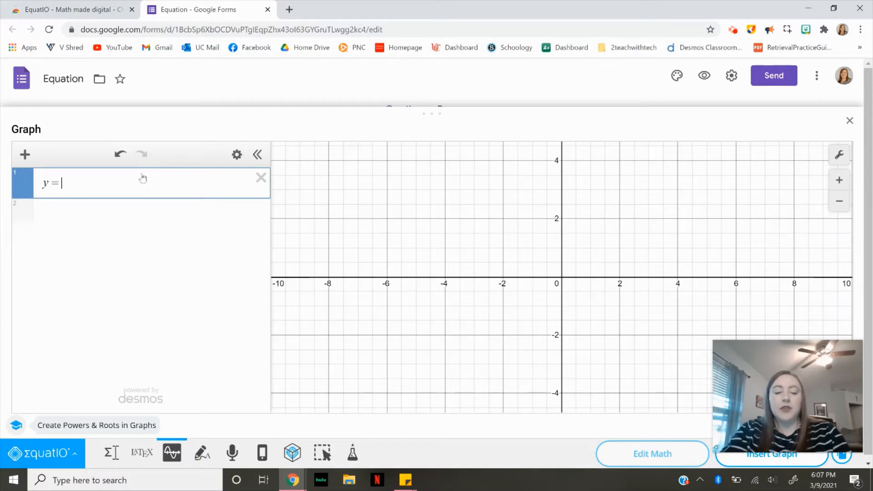
type("2x")
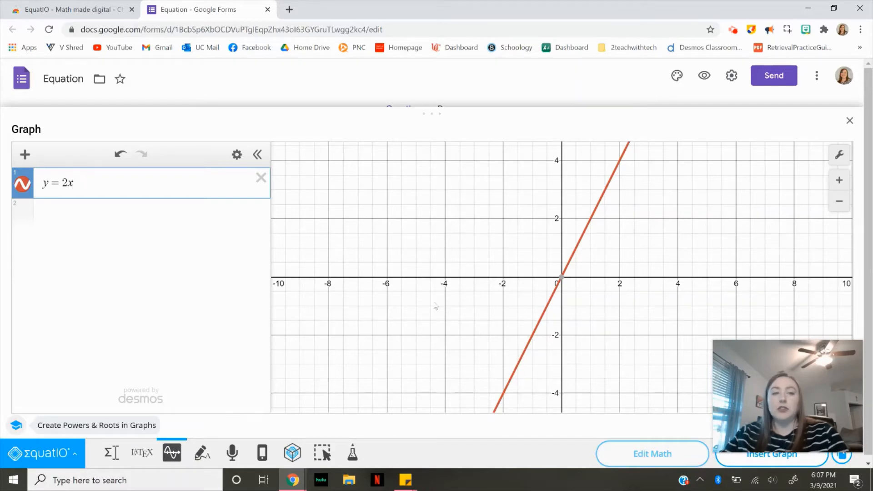
mouse_move(766, 360)
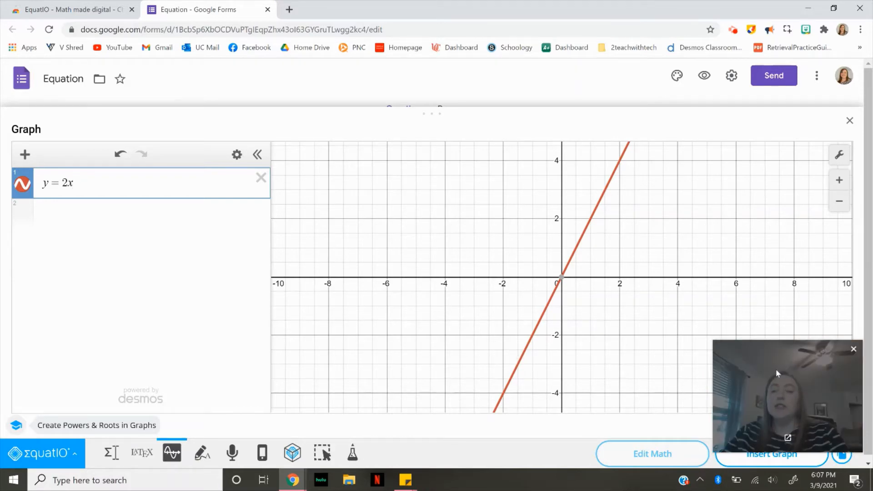
left_click(784, 466)
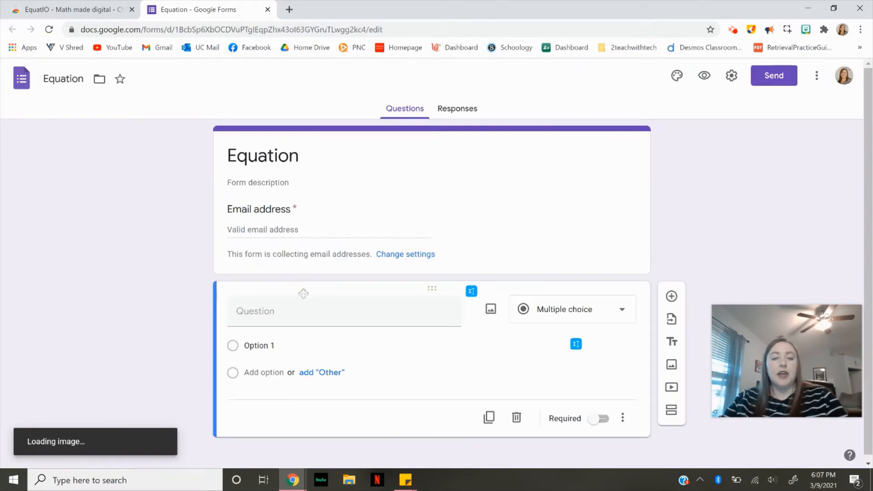
- Open Handwriting Recognition for the question, handwrite 4 = y − 8 after the expression, and insert the math
scroll(417, 356, "down", 3)
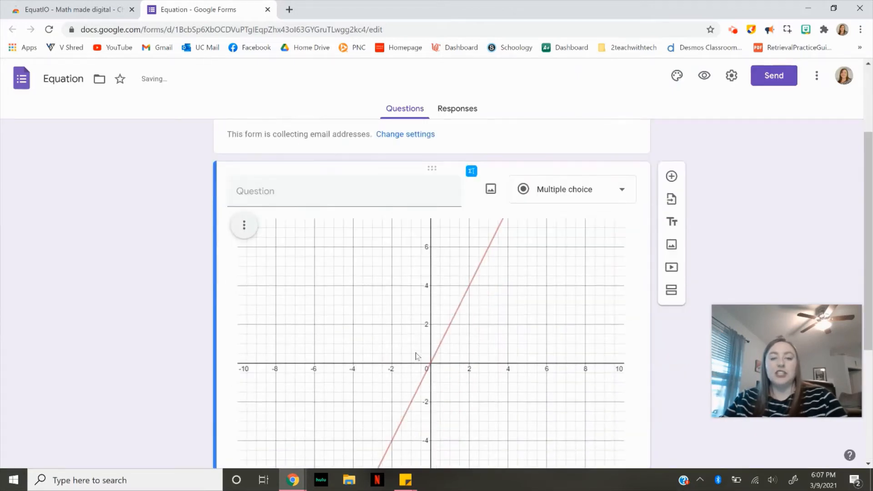
scroll(417, 357, "down", 1)
scroll(456, 295, "up", 1)
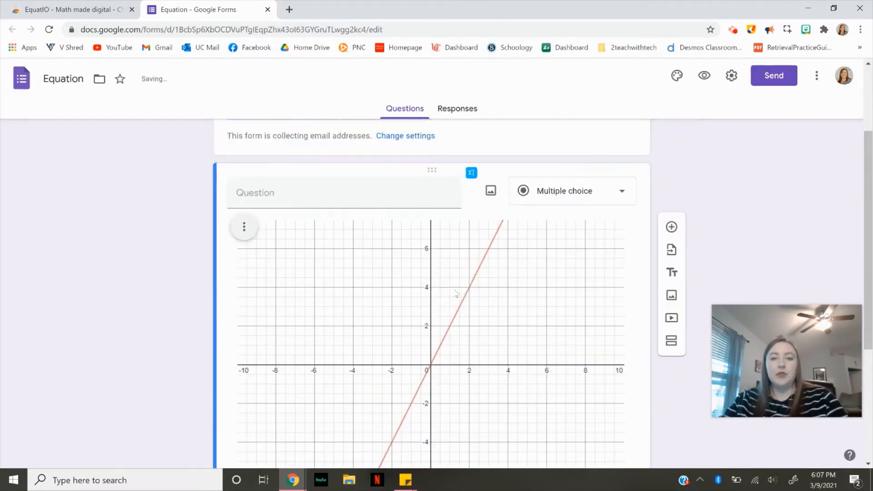
left_click(472, 173)
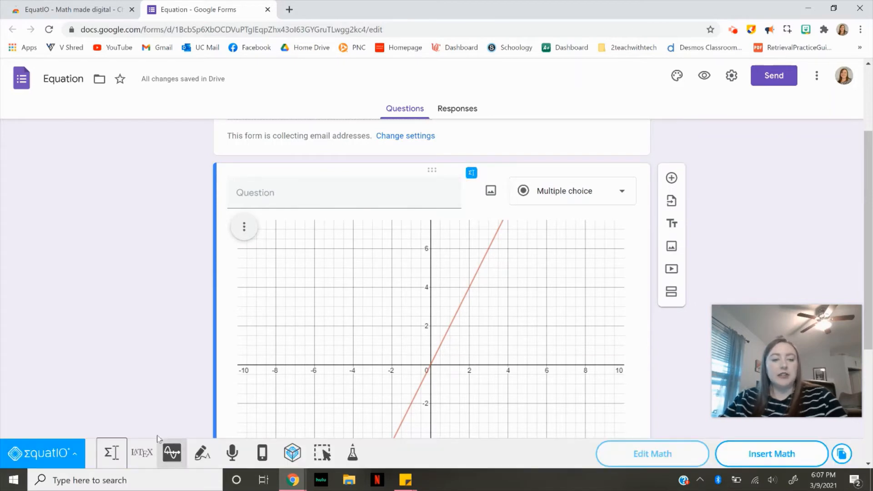
left_click(203, 460)
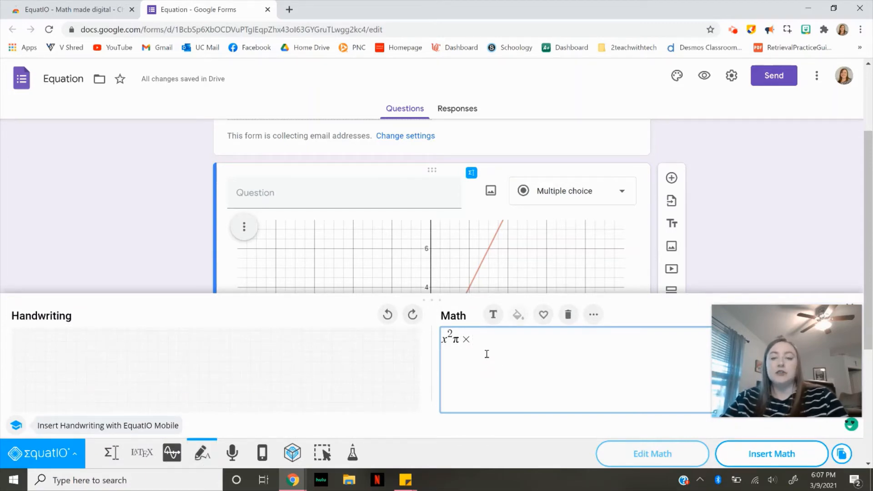
left_click(462, 368)
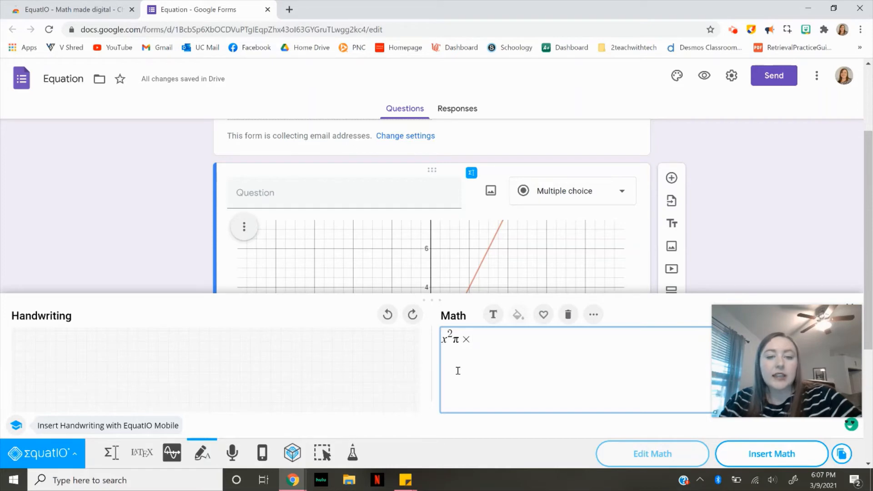
mouse_move(54, 346)
left_mouse_down()
mouse_move(44, 370)
mouse_move(61, 395)
left_mouse_up()
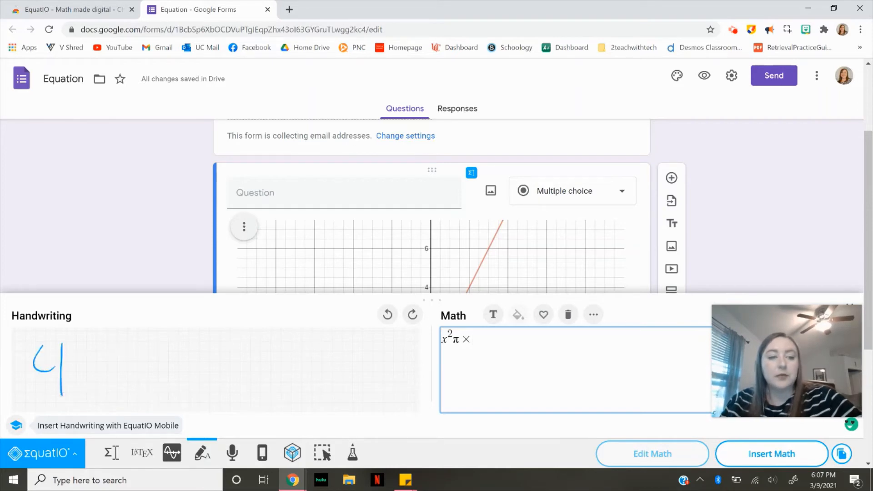
mouse_move(81, 366)
left_mouse_down()
mouse_move(104, 364)
mouse_move(112, 383)
mouse_move(150, 378)
mouse_move(117, 396)
left_mouse_up()
mouse_move(163, 368)
left_mouse_down()
mouse_move(180, 362)
mouse_move(195, 377)
mouse_move(212, 351)
left_mouse_up()
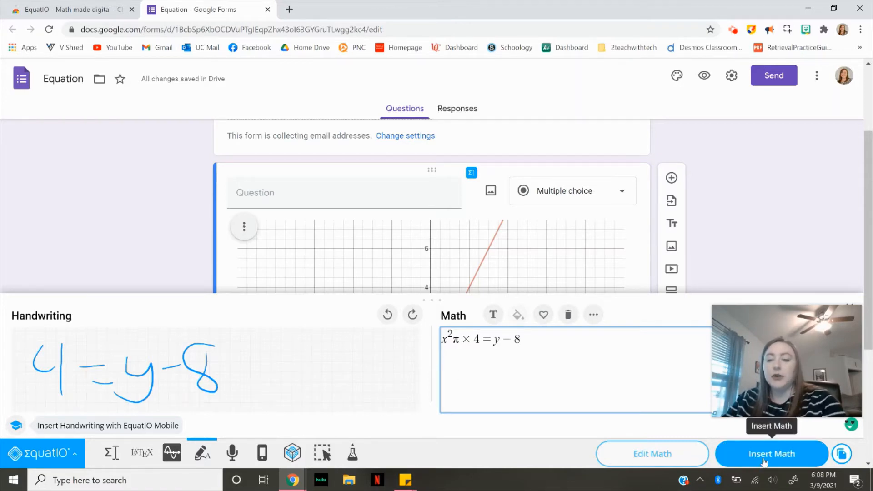
left_click(746, 464)
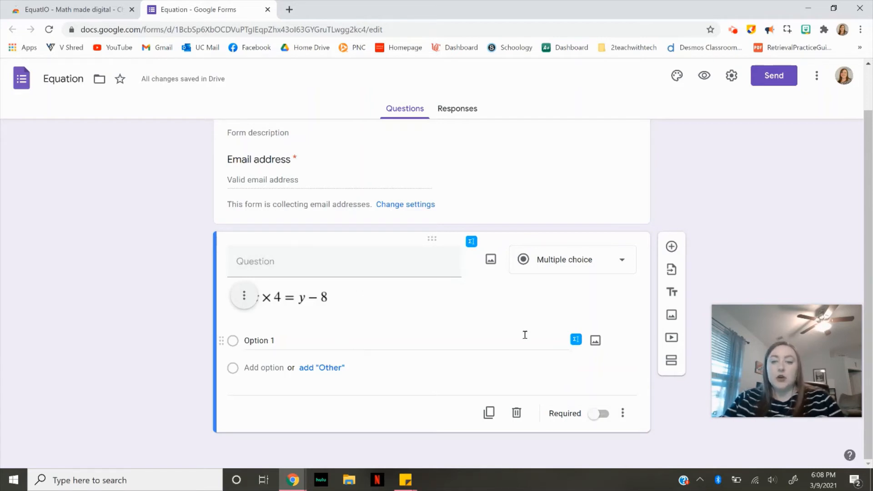
- Open an EquatIO mathspace from the option and view the periodic table and scientific calculator STEM tools
left_click(575, 339)
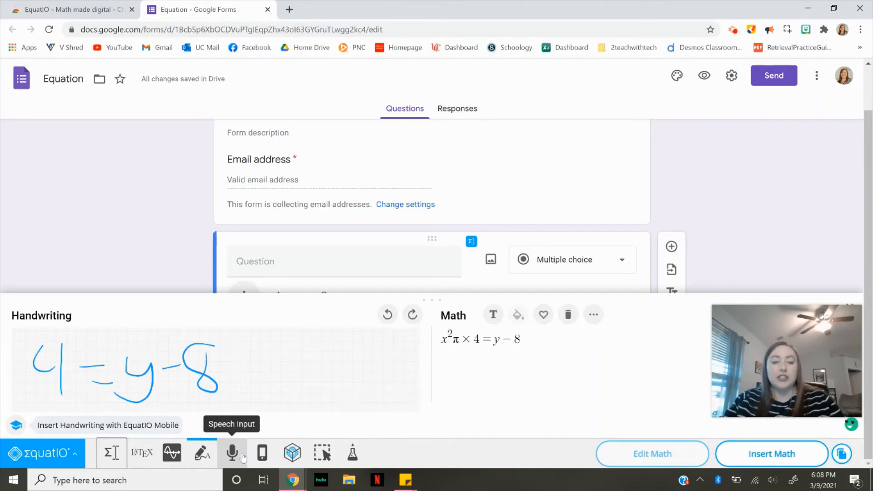
left_click(292, 455)
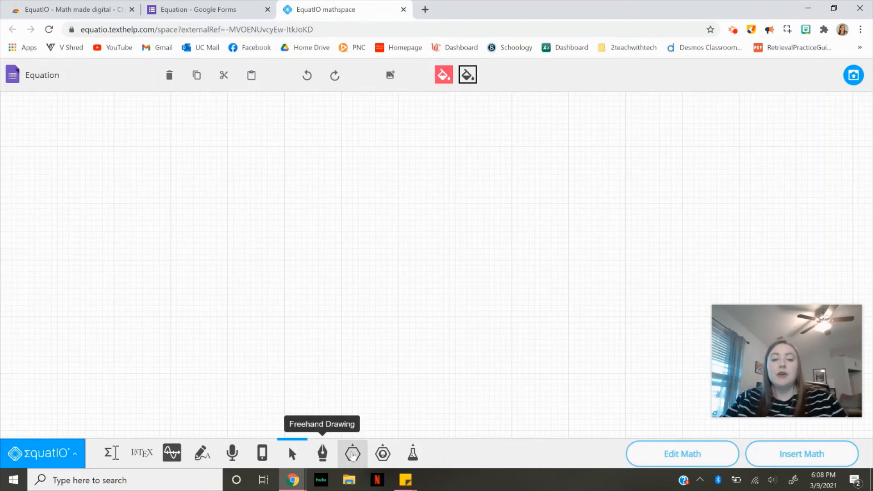
left_click(415, 455)
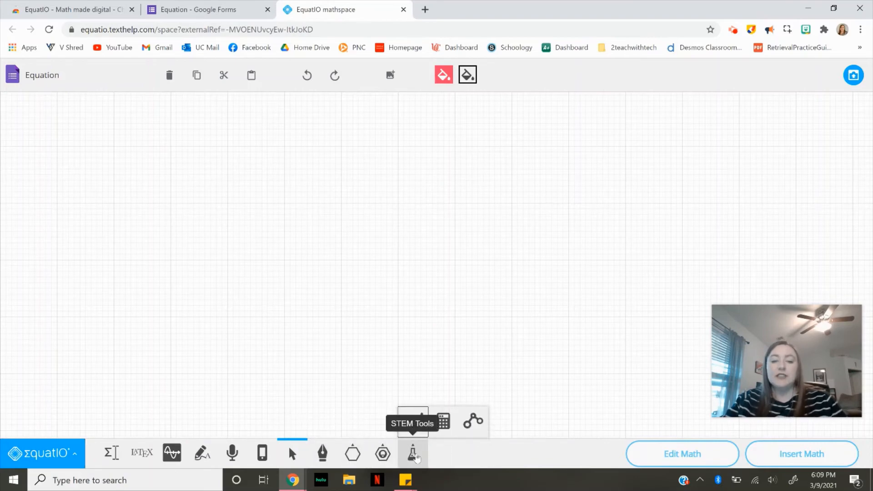
left_click(418, 425)
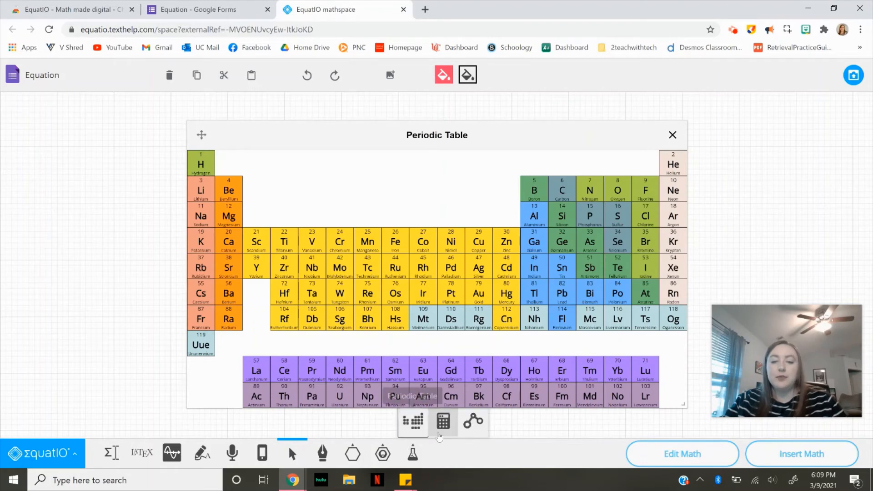
left_click(451, 432)
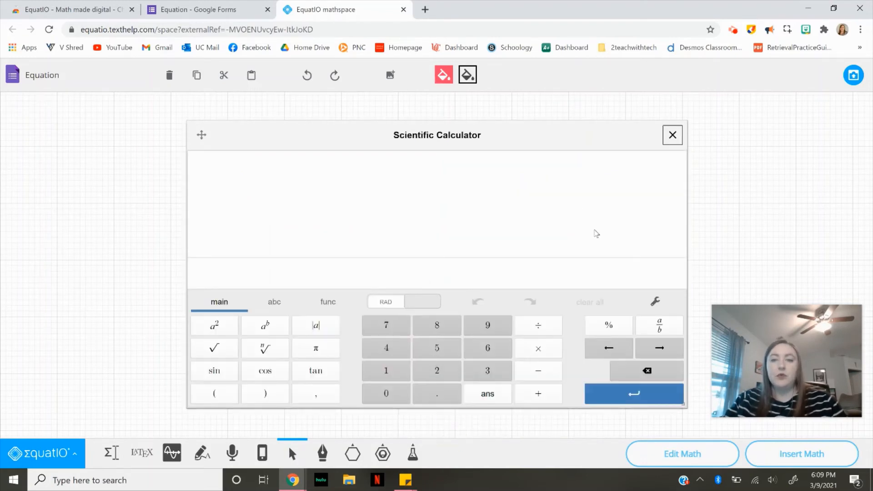
left_click(672, 135)
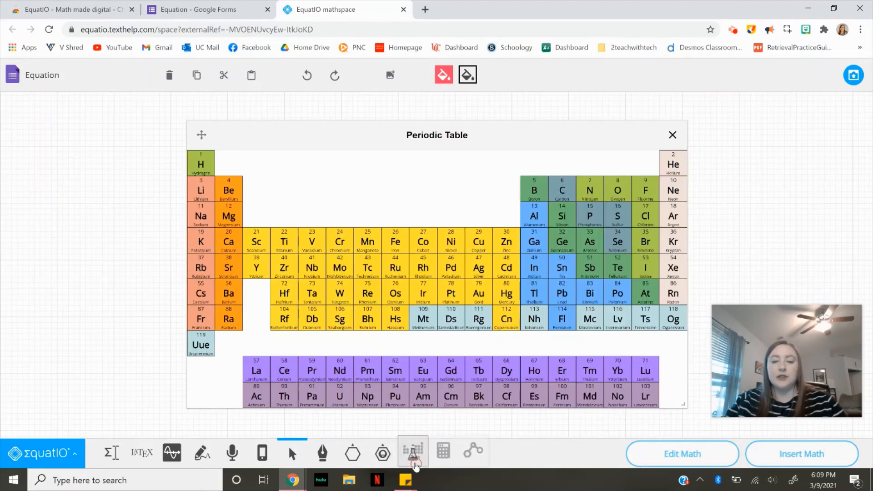
- Reposition the periodic table window and close it
mouse_move(410, 464)
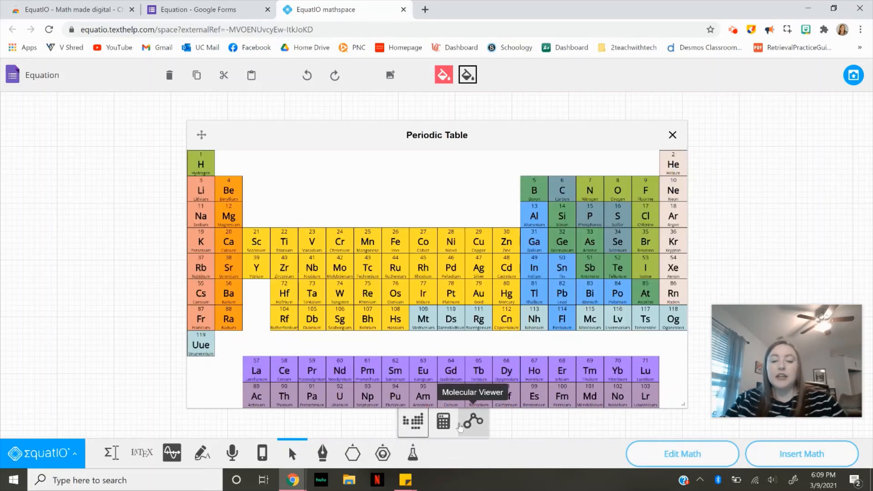
left_click(381, 459)
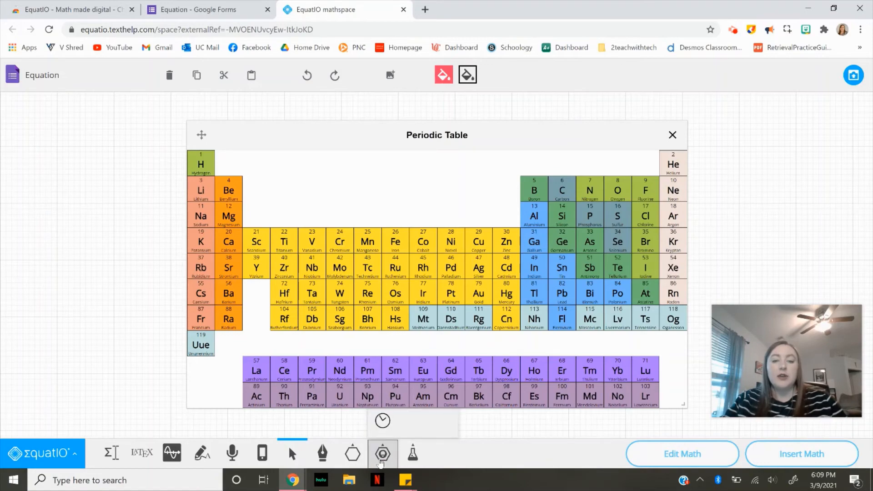
left_click_drag(309, 158, 239, 175)
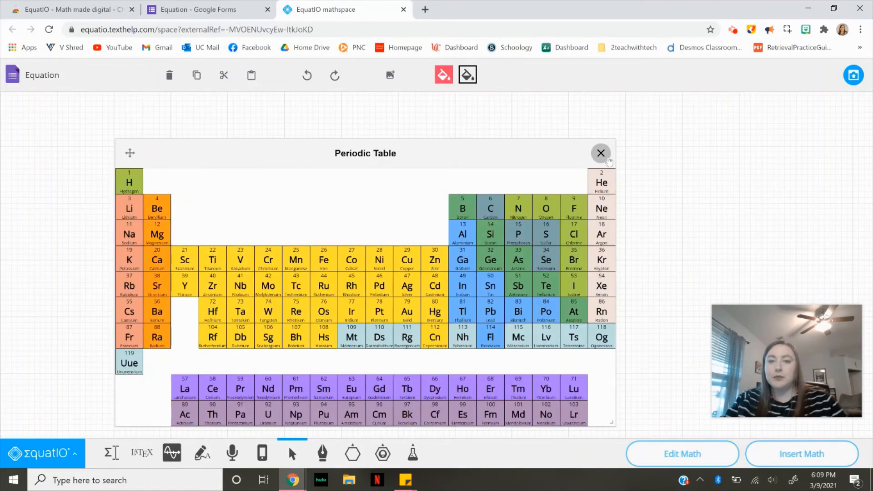
left_click(601, 153)
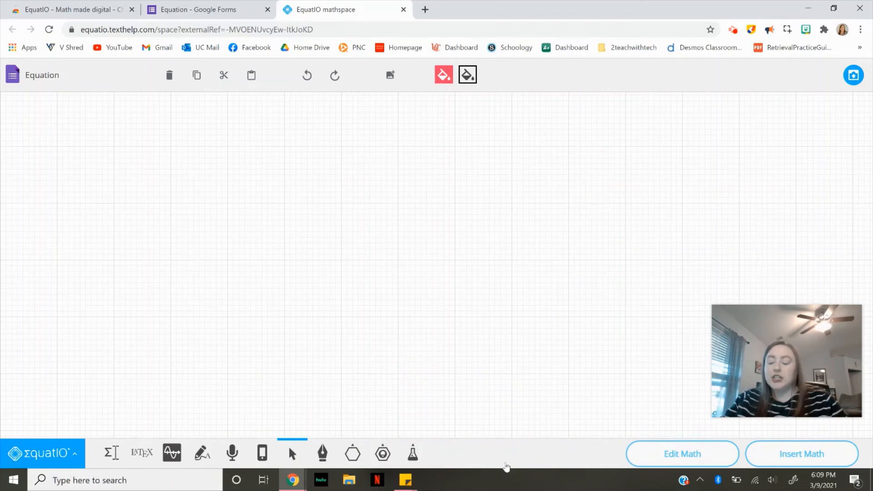
- Draw a fraction bar from the manipulatives tools and set its number of segments to 8
left_click(391, 451)
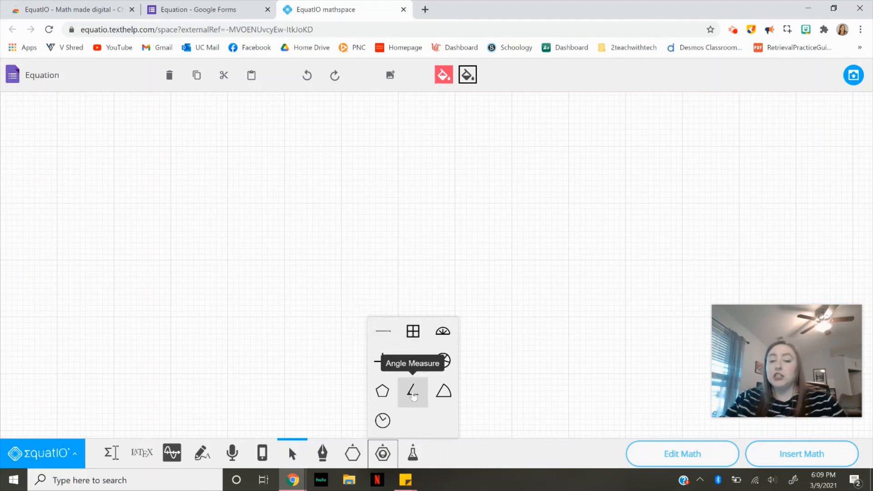
left_click(412, 364)
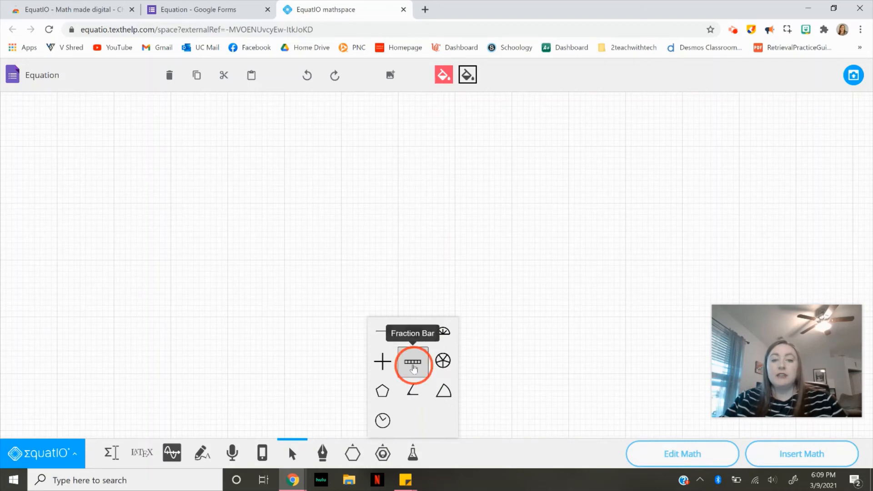
left_click_drag(331, 187, 518, 227)
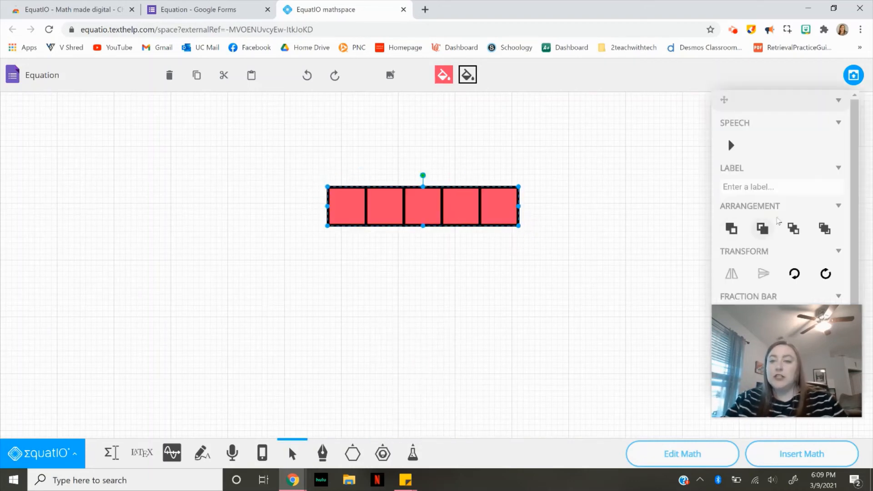
scroll(745, 227, "down", 1)
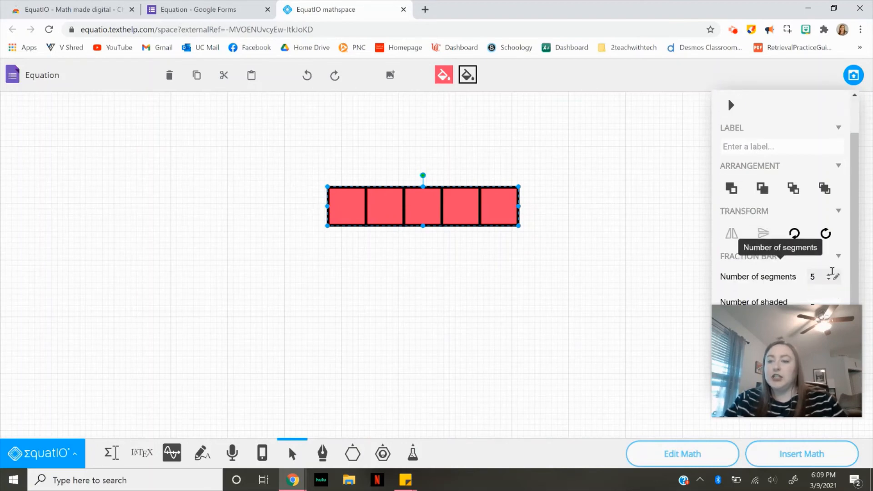
left_click(828, 274)
left_click(828, 274)
left_click(828, 275)
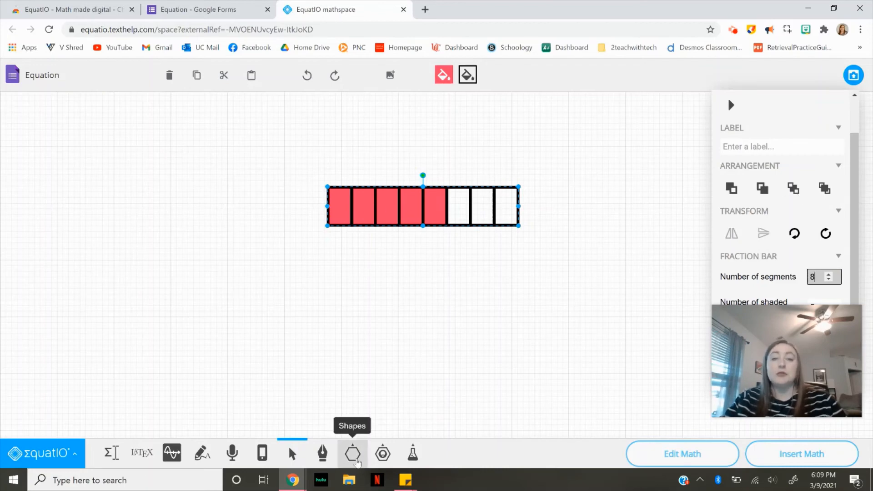
- Insert the mathspace fraction bar drawing into the question's first answer option
left_click(356, 461)
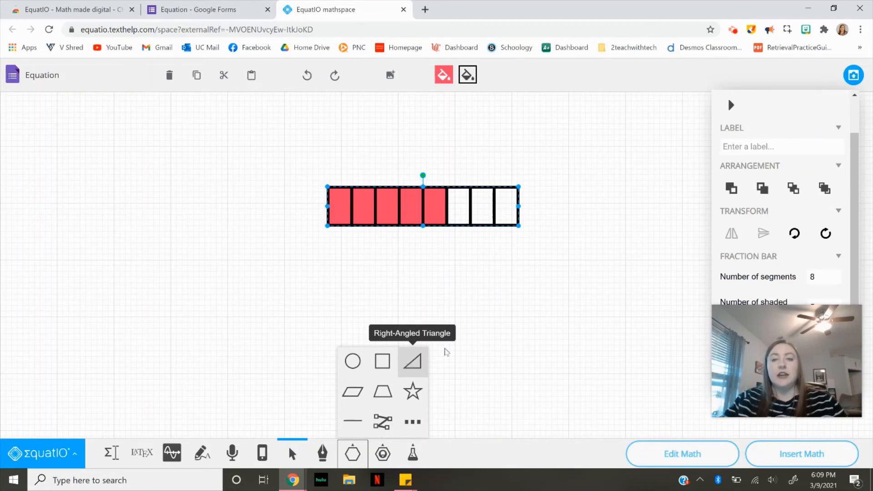
left_click(482, 345)
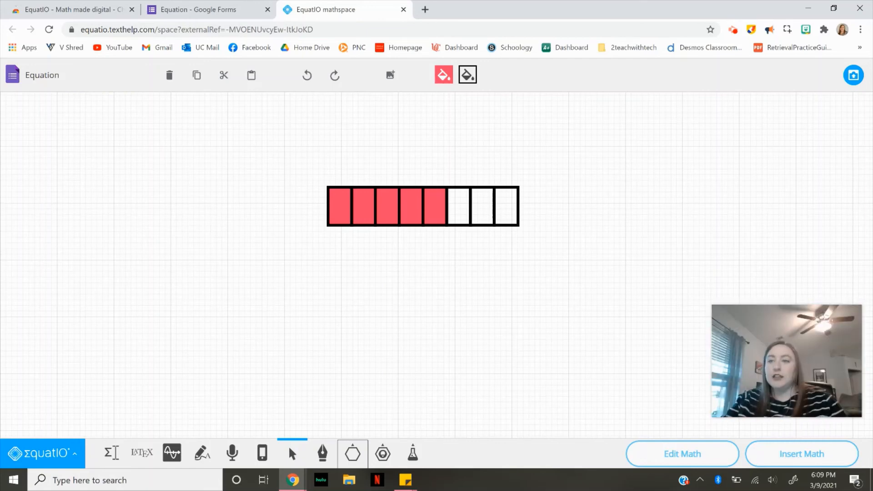
left_click(853, 75)
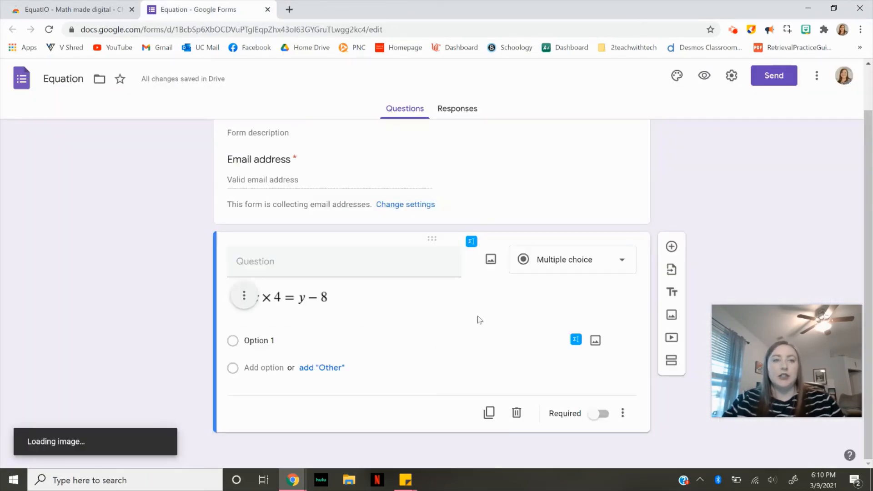
- Reopen the EquatIO editor for the question, showing the handwriting and math panels
left_click(446, 342)
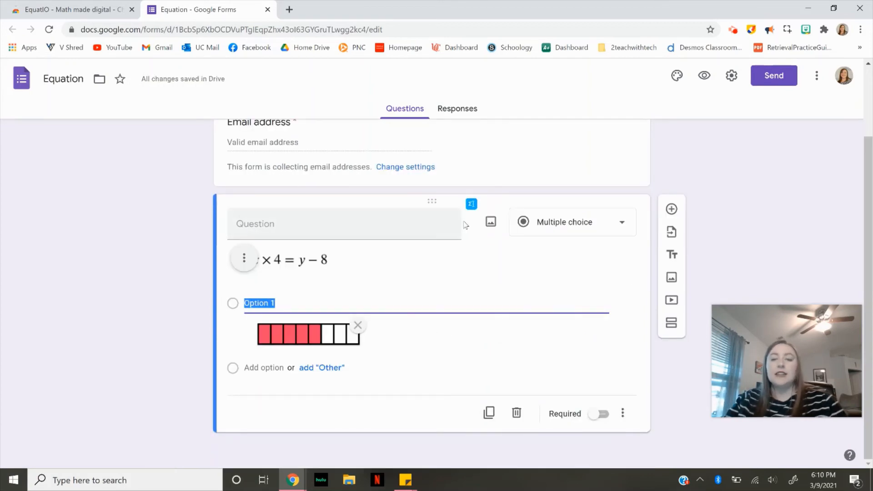
left_click(471, 204)
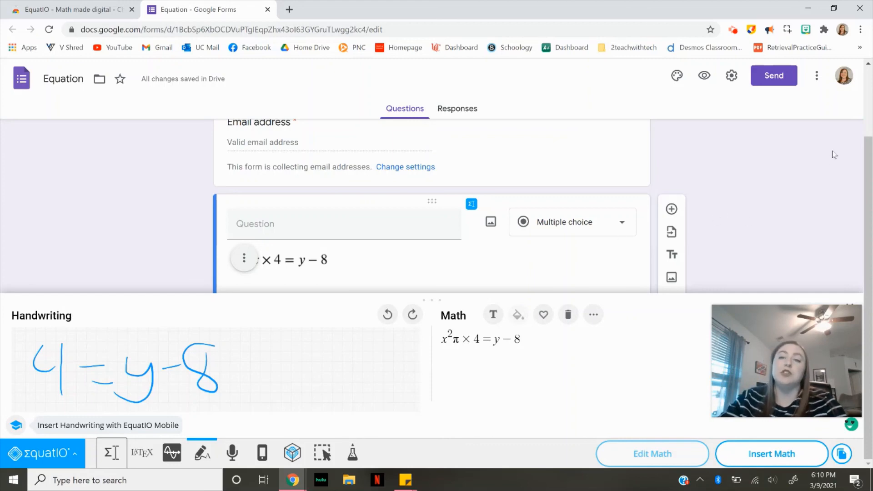
mouse_move(725, 368)
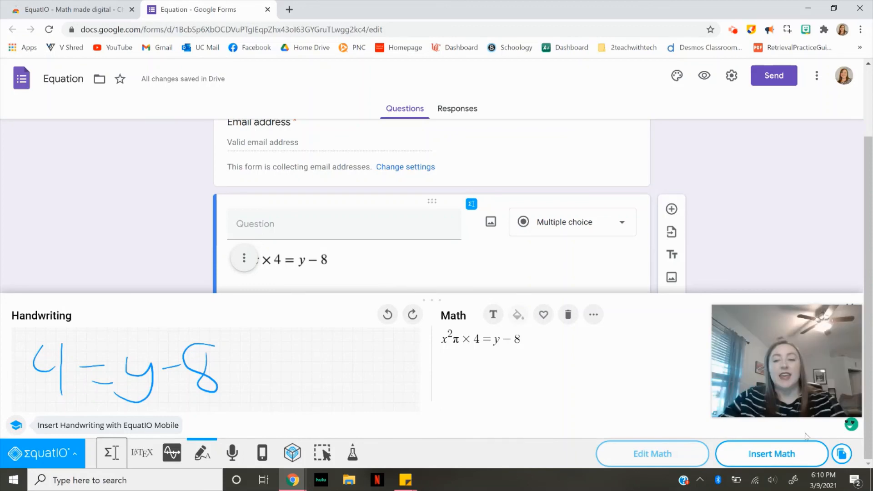